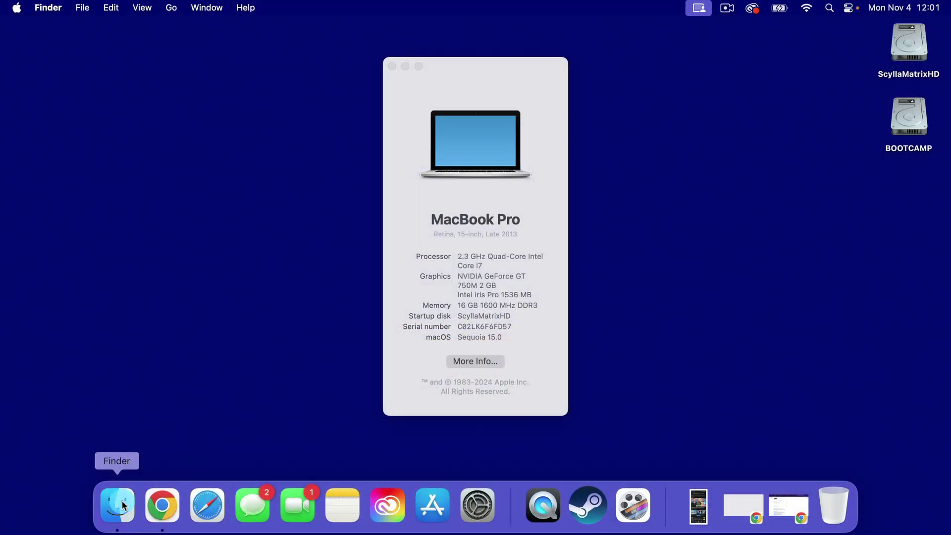
# Step: Launch OpenCore-Patcher.app from Finder's Applications folder
pyautogui.click(121, 504)
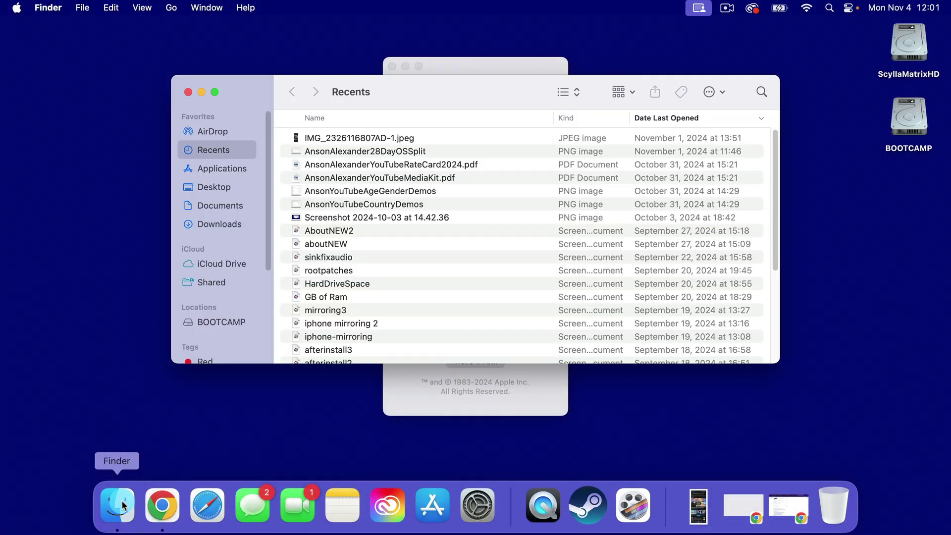
pyautogui.click(197, 167)
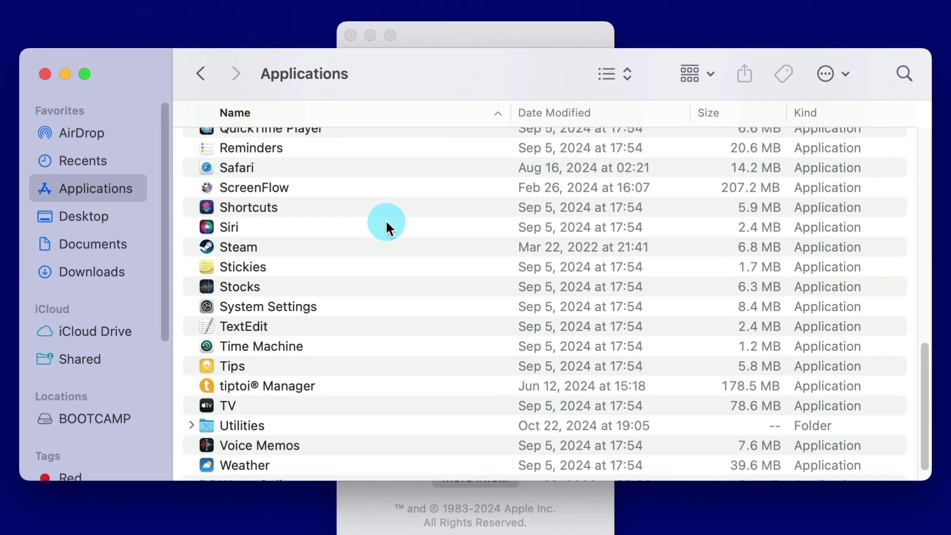
pyautogui.scroll(-2, 386, 223)
pyautogui.scroll(10, 386, 222)
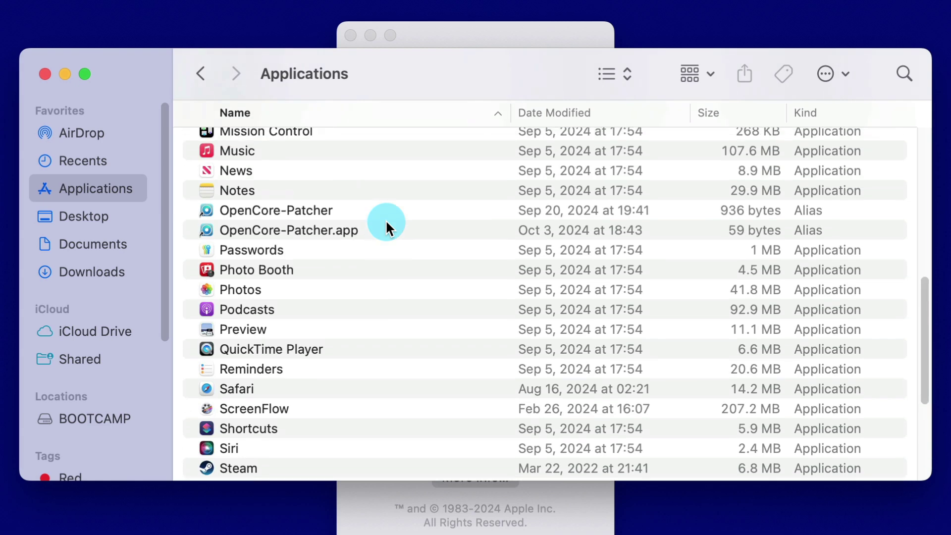
pyautogui.click(329, 230)
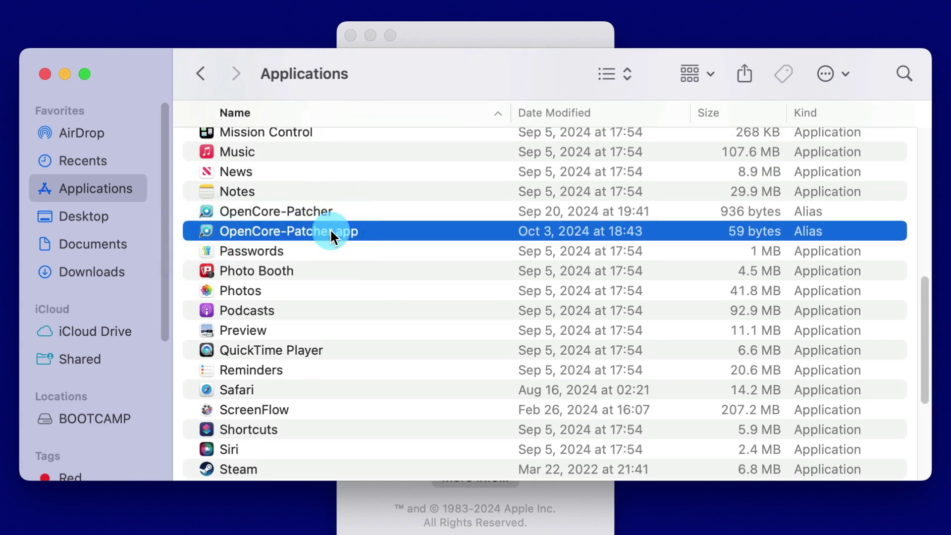
pyautogui.doubleClick(330, 231)
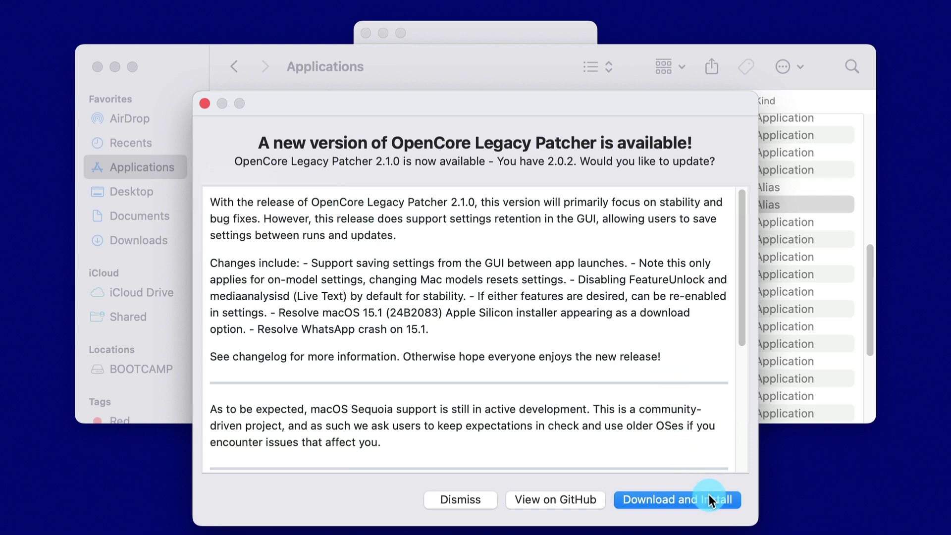
# Step: Download and install the OpenCore Legacy Patcher 2.1.0 update
pyautogui.click(724, 500)
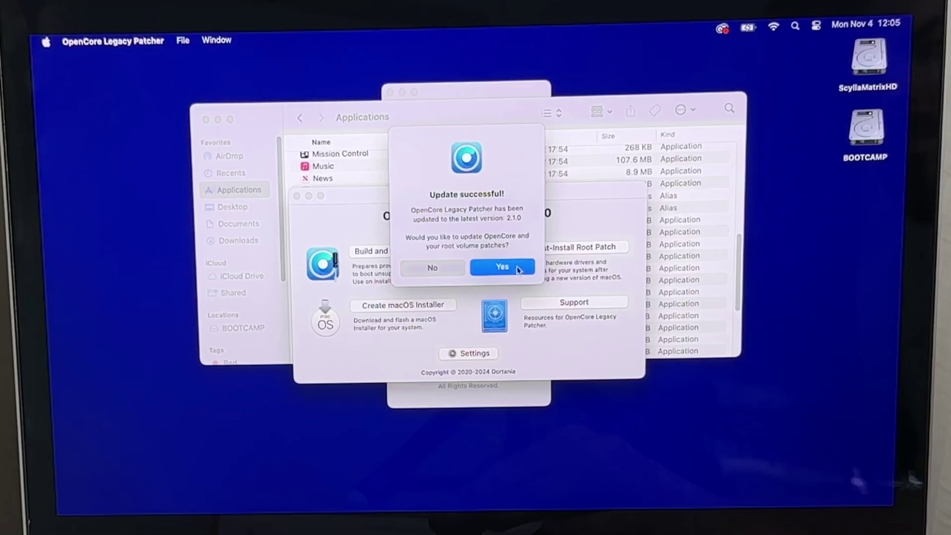
# Step: Build the MacBookPro11,3 OpenCore config and install it to disk0's disk0s1 EFI partition
pyautogui.click(552, 281)
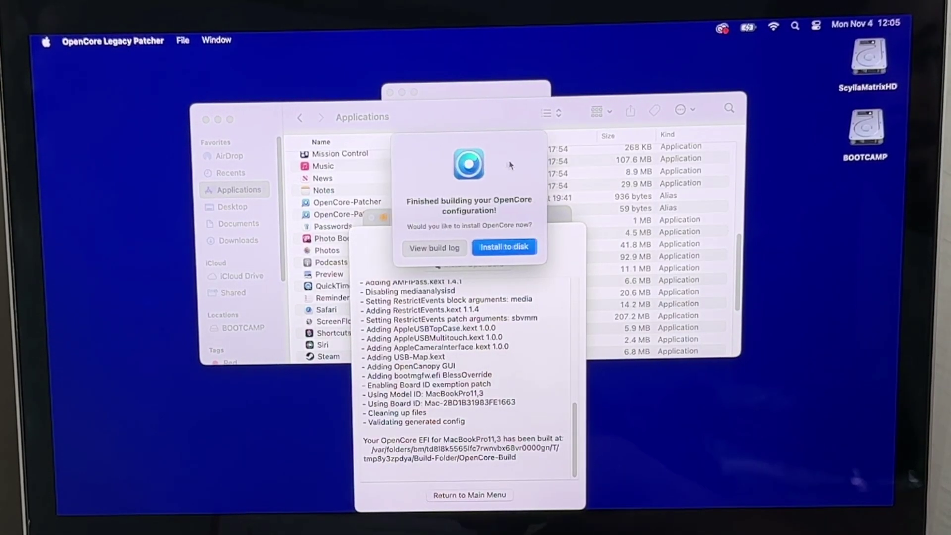
pyautogui.moveTo(482, 165); pyautogui.dragTo(658, 171)
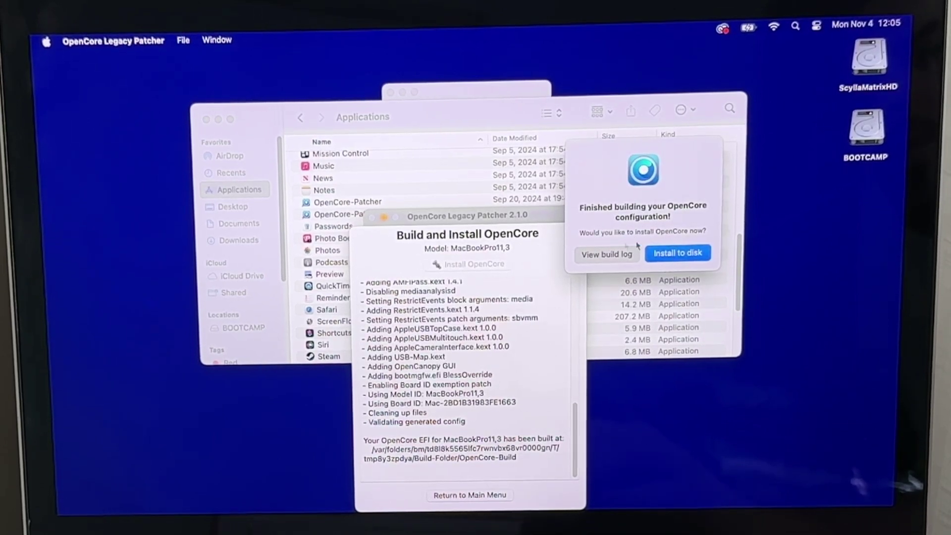
pyautogui.click(701, 252)
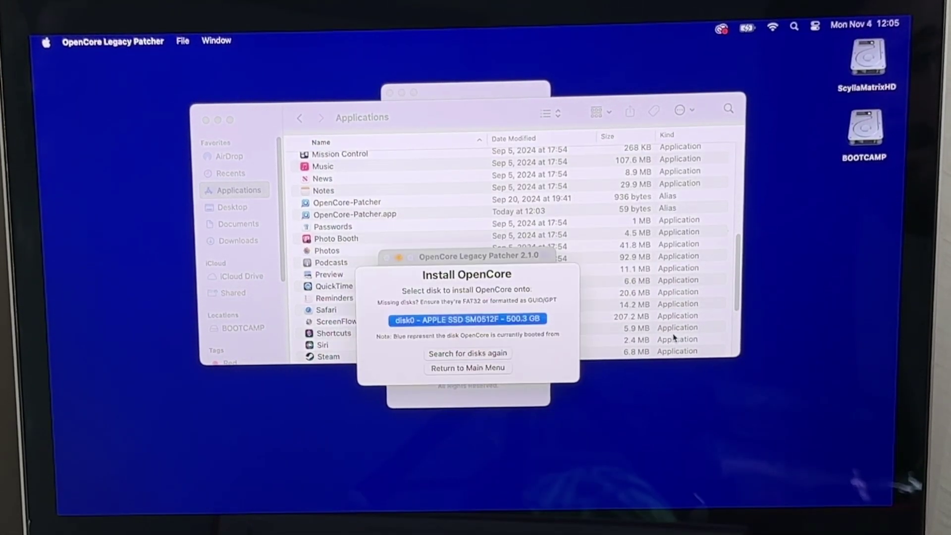
pyautogui.click(543, 320)
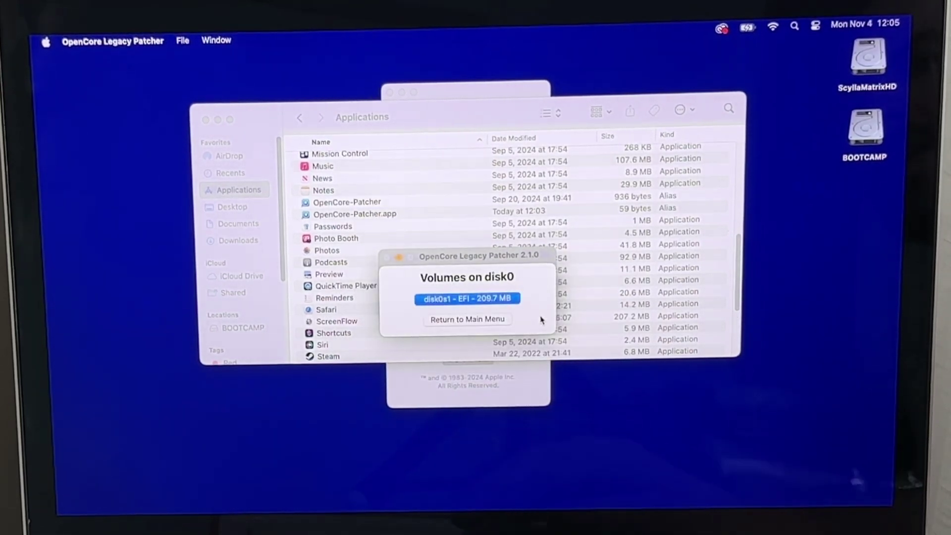
pyautogui.click(515, 298)
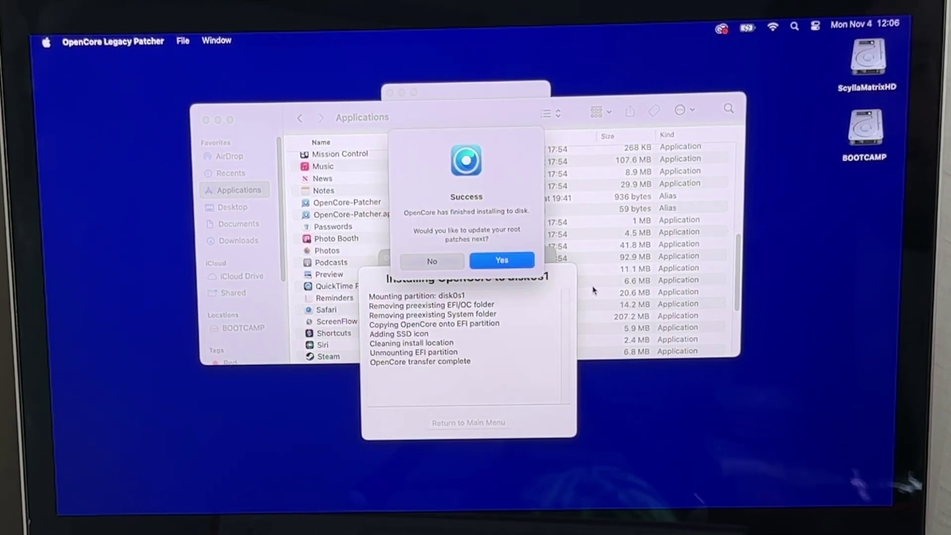
# Step: Reapply the Haswell, Kepler, wireless and FaceTime camera root patches
pyautogui.click(524, 262)
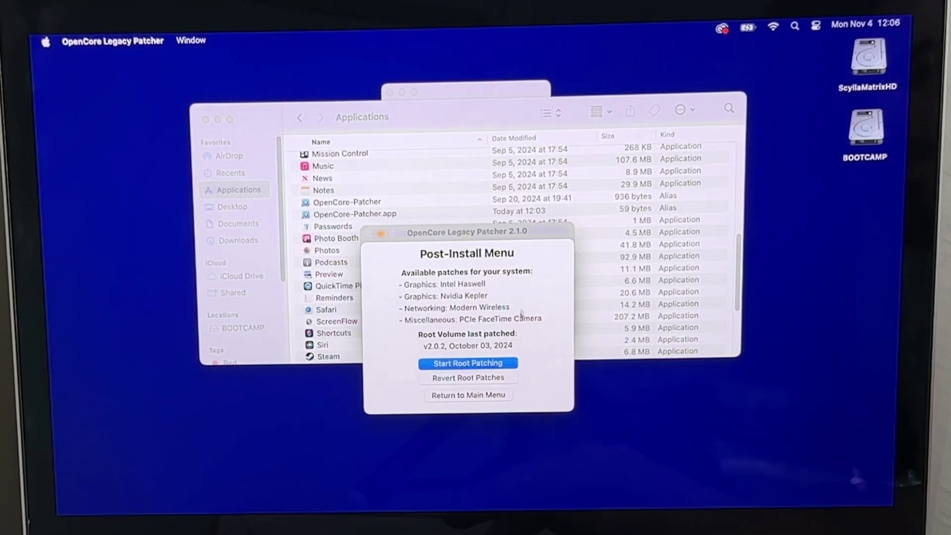
pyautogui.click(512, 364)
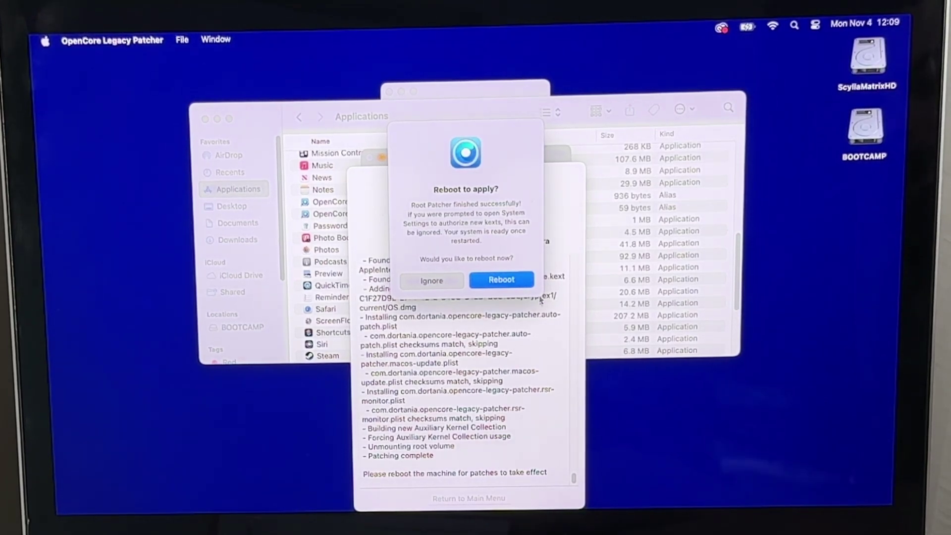
# Step: Restart the Mac and confirm macOS Sequoia 15.0 in About This Mac
pyautogui.click(524, 281)
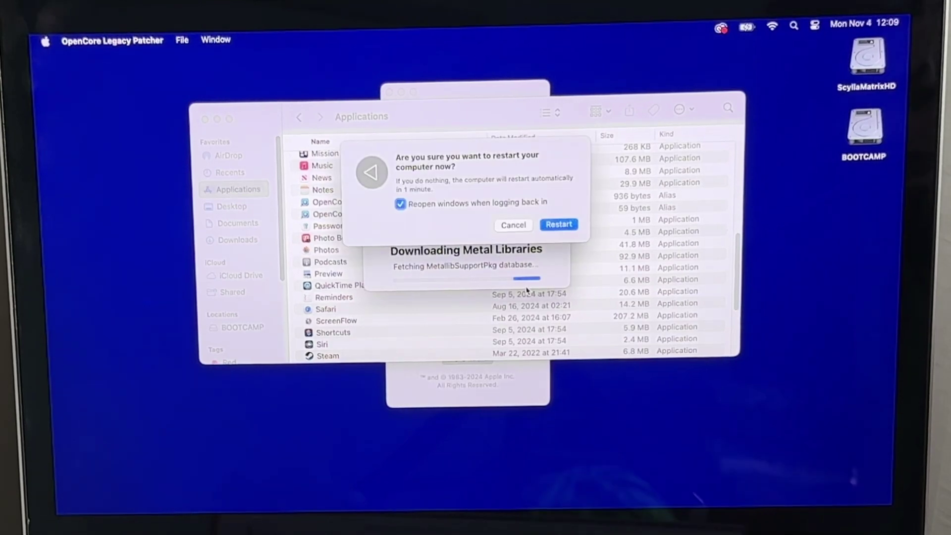
pyautogui.click(565, 224)
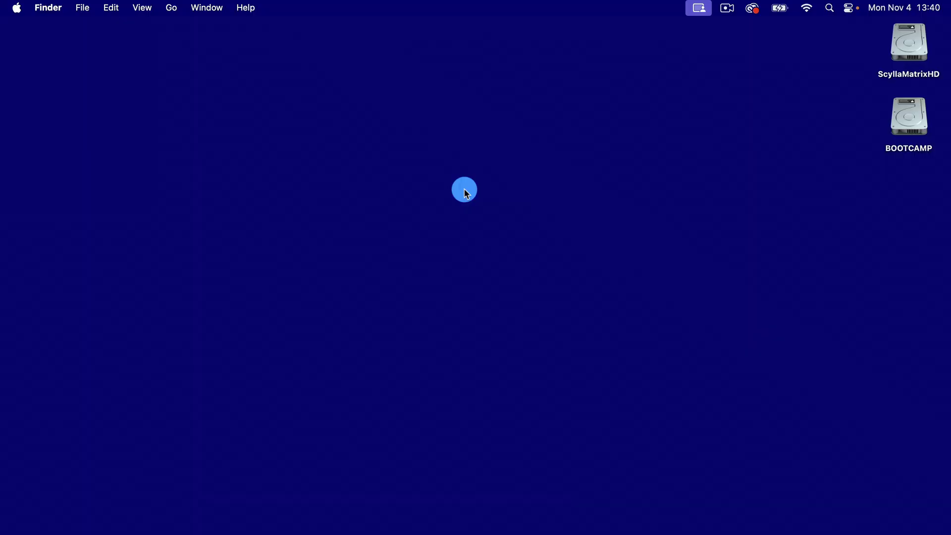
pyautogui.click(18, 8)
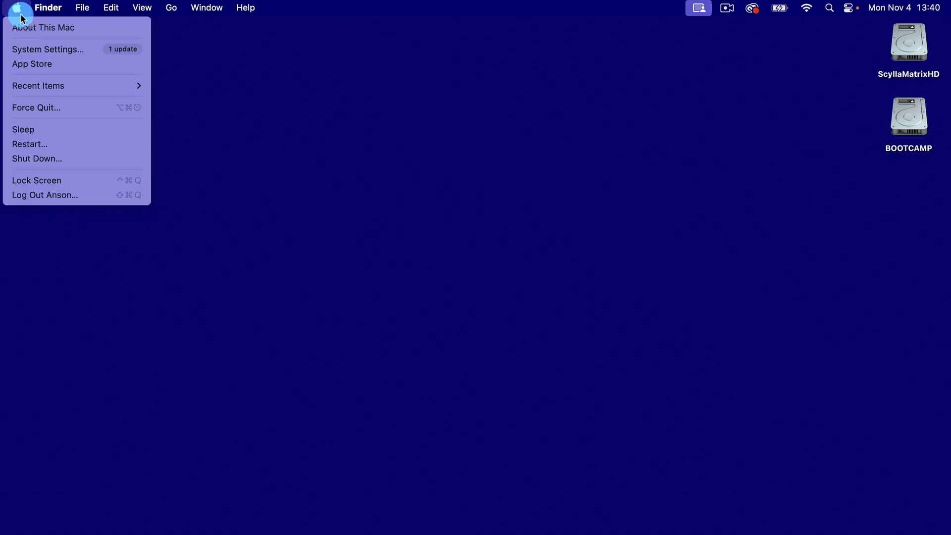
pyautogui.click(39, 28)
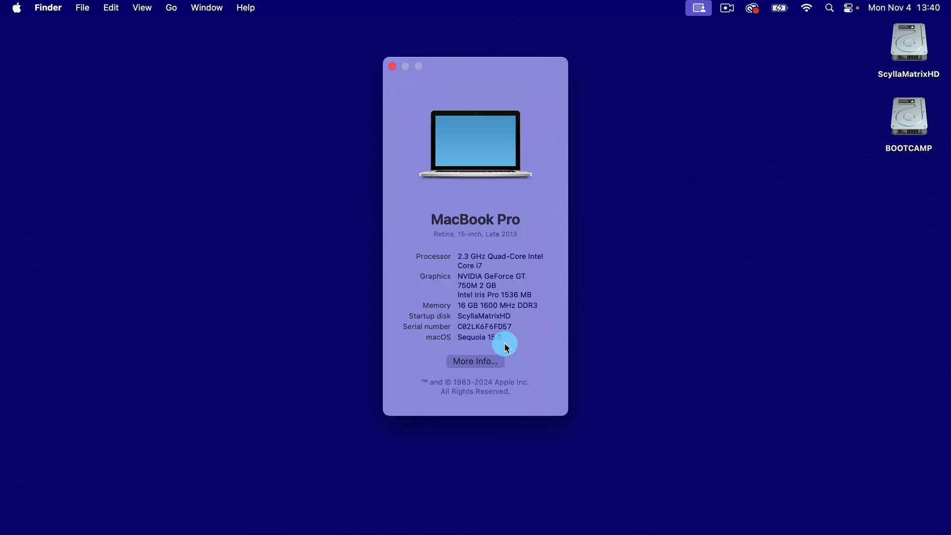
pyautogui.click(17, 8)
pyautogui.click(35, 48)
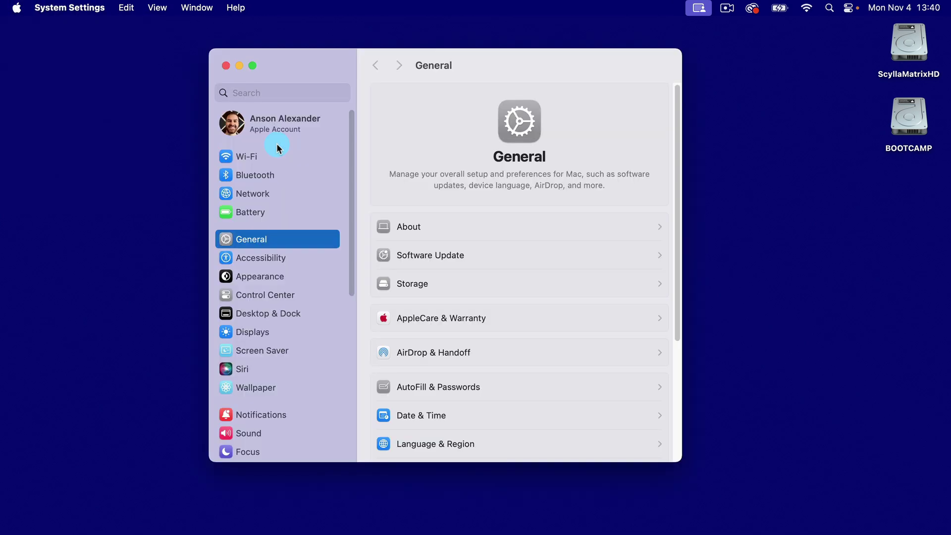
pyautogui.click(461, 249)
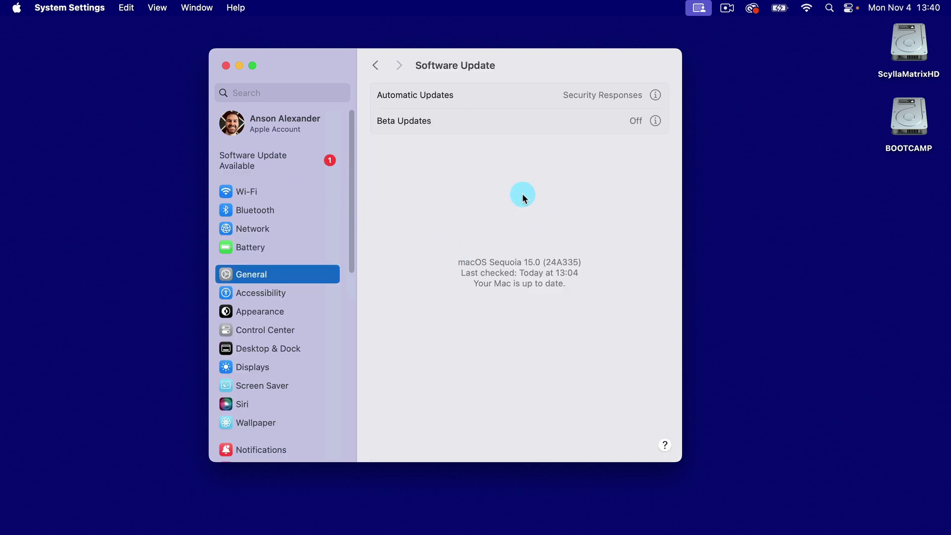
pyautogui.click(297, 156)
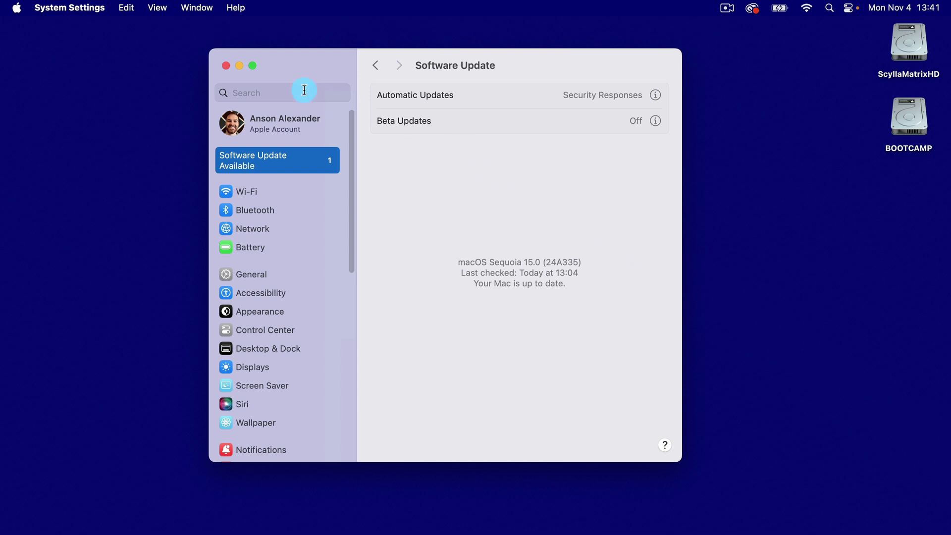
pyautogui.click(225, 66)
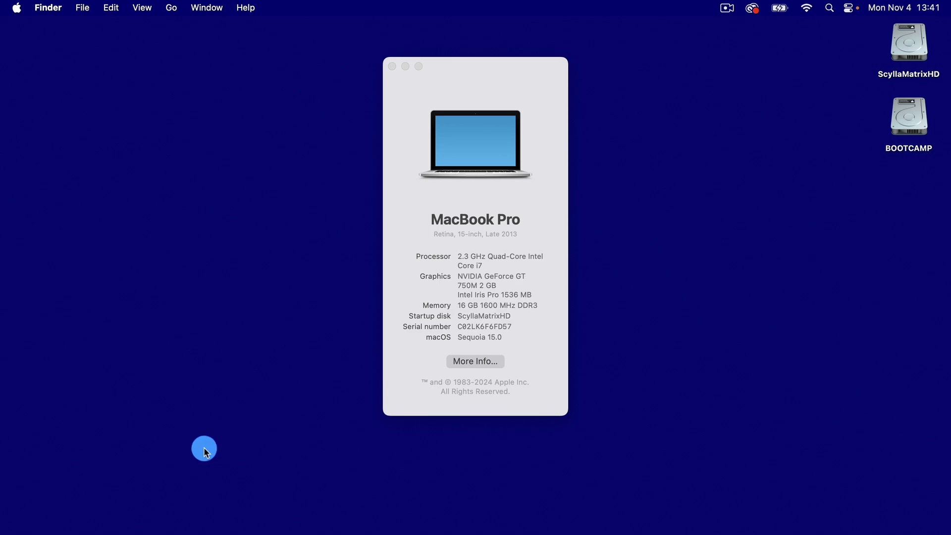
# Step: Relaunch OpenCore-Patcher.app from Finder's Applications folder
pyautogui.click(155, 519)
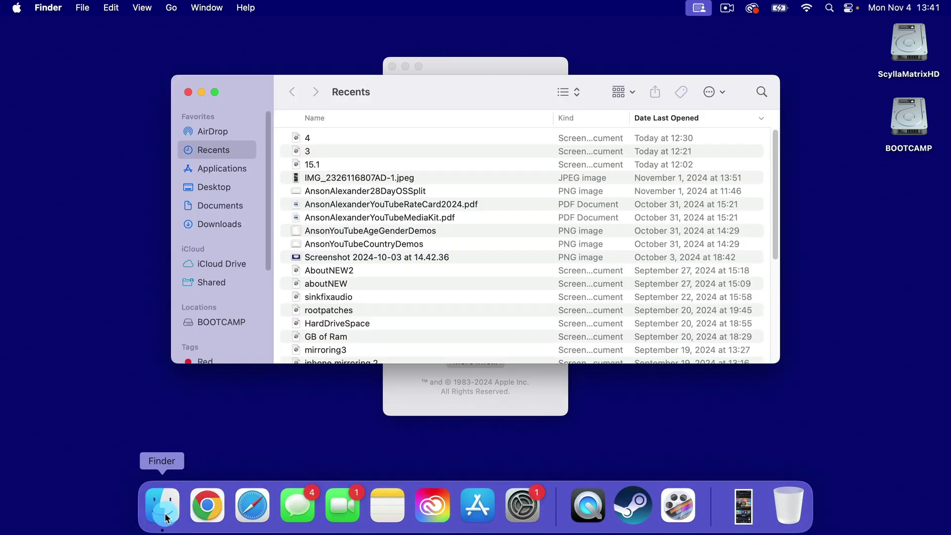
pyautogui.click(237, 169)
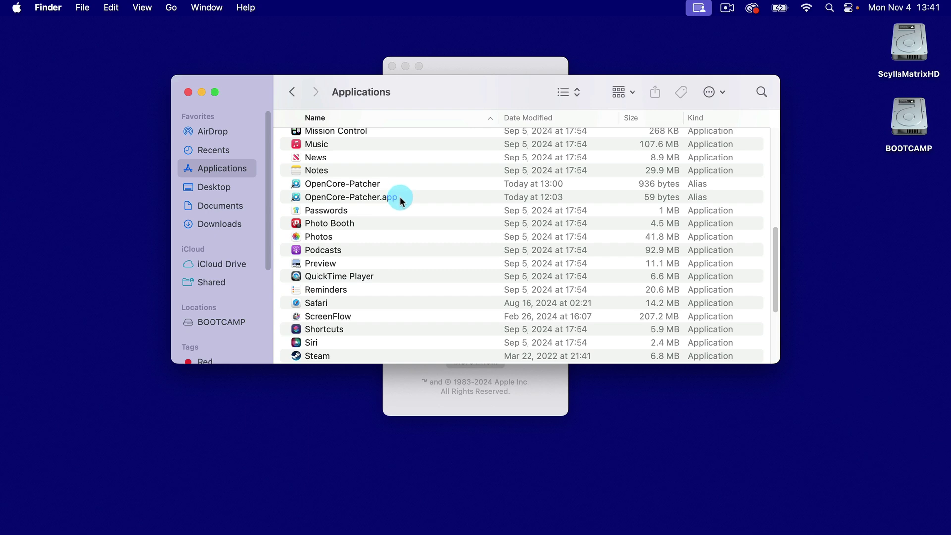
pyautogui.doubleClick(400, 196)
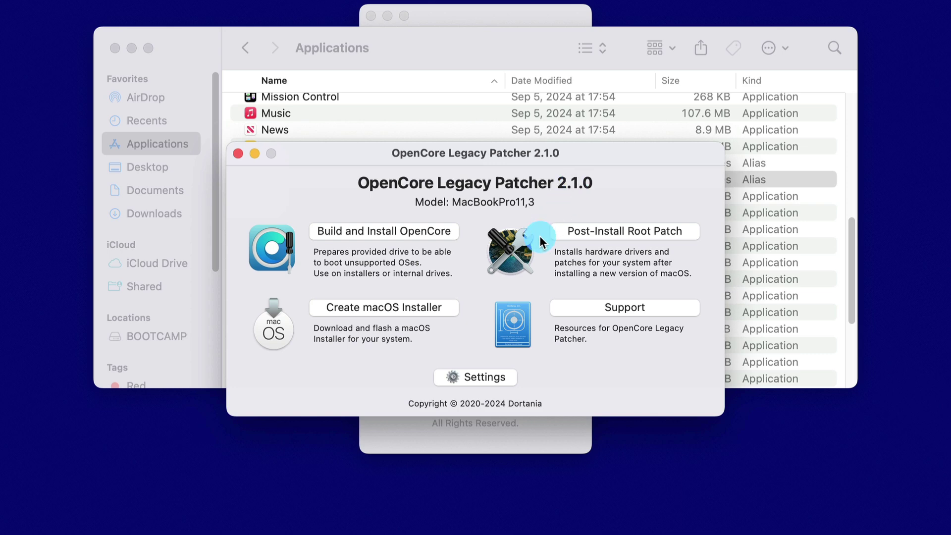
# Step: Download the macOS Sequoia 15.1 (24B83) installer through Create macOS Installer
pyautogui.click(449, 305)
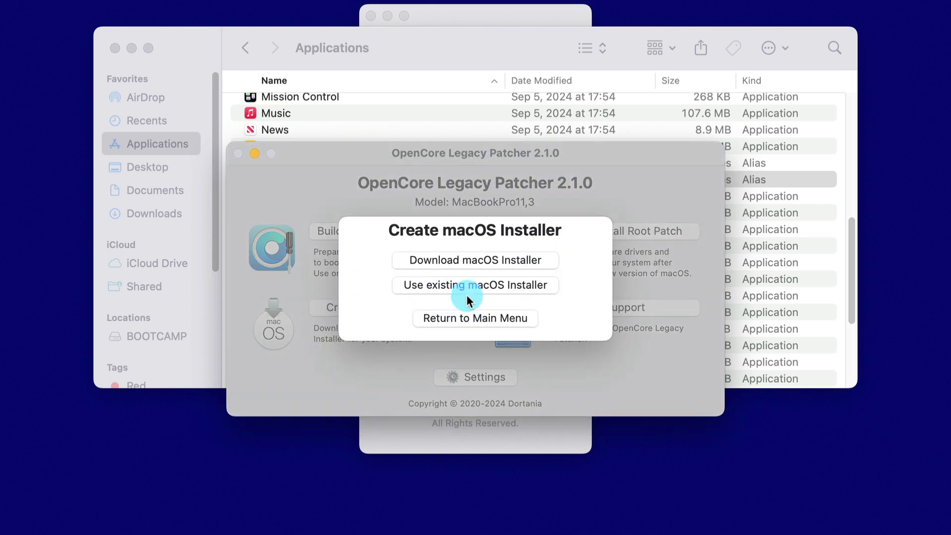
pyautogui.click(546, 257)
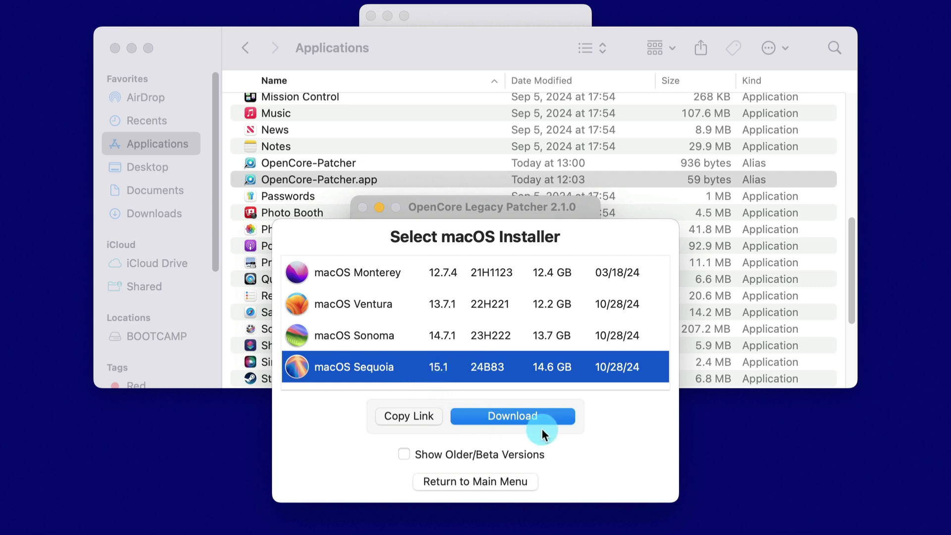
pyautogui.click(557, 420)
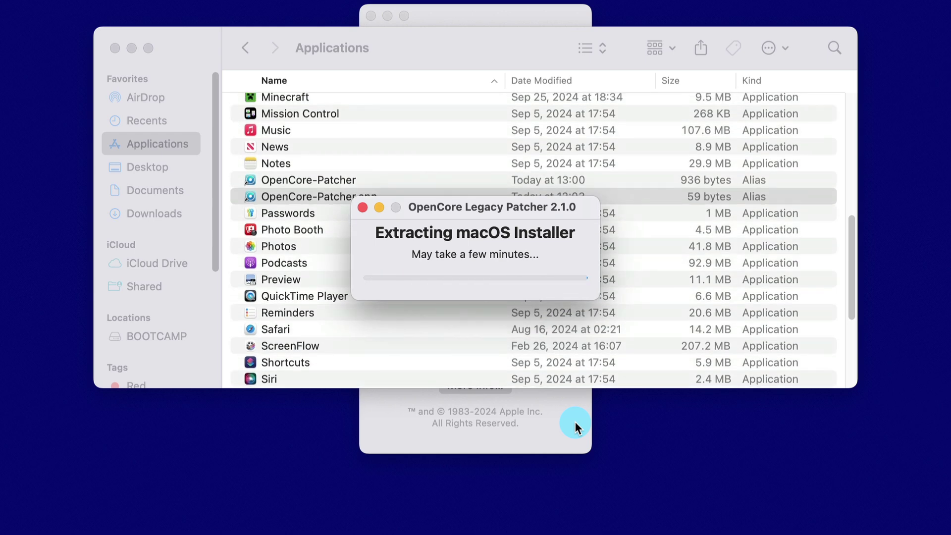
# Step: Decline creating a bootable installer and quit OpenCore Legacy Patcher
pyautogui.scroll(10, 726, 213)
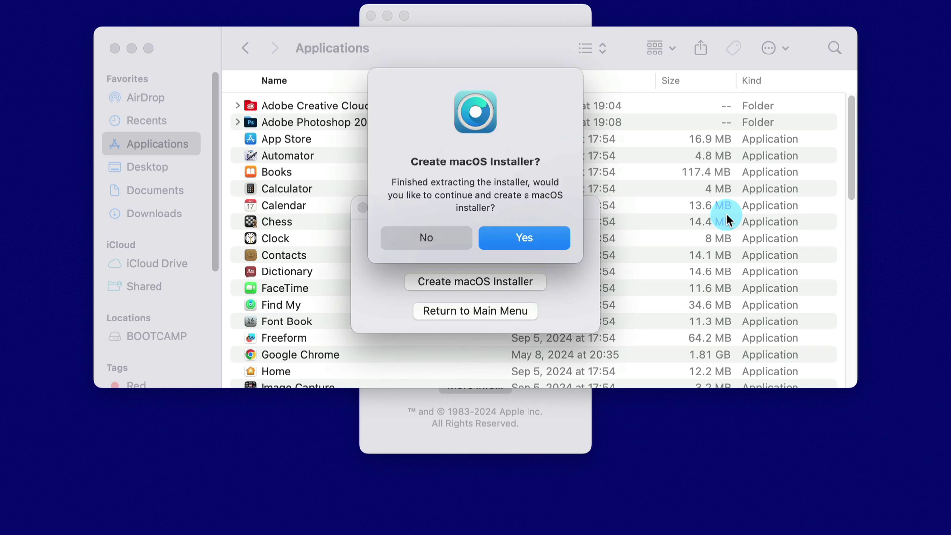
pyautogui.scroll(-3, 727, 217)
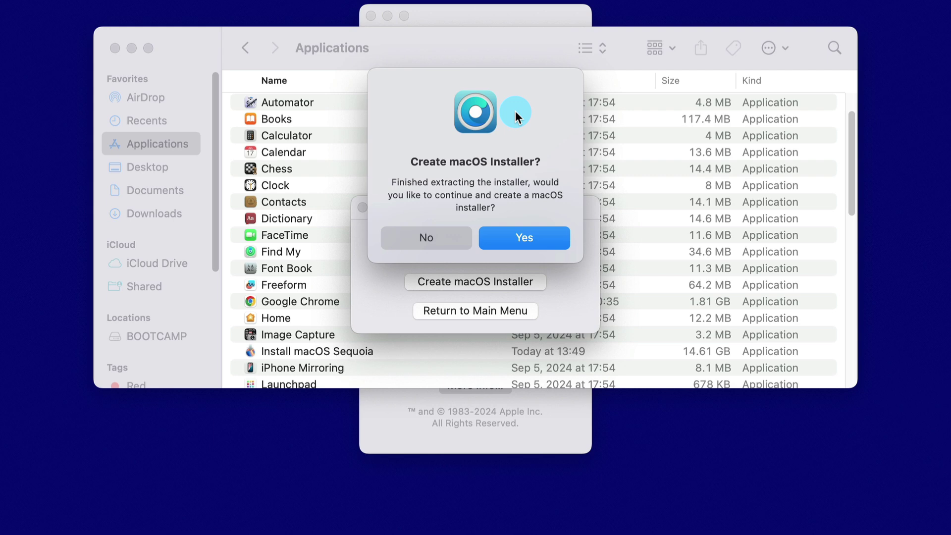
pyautogui.click(438, 241)
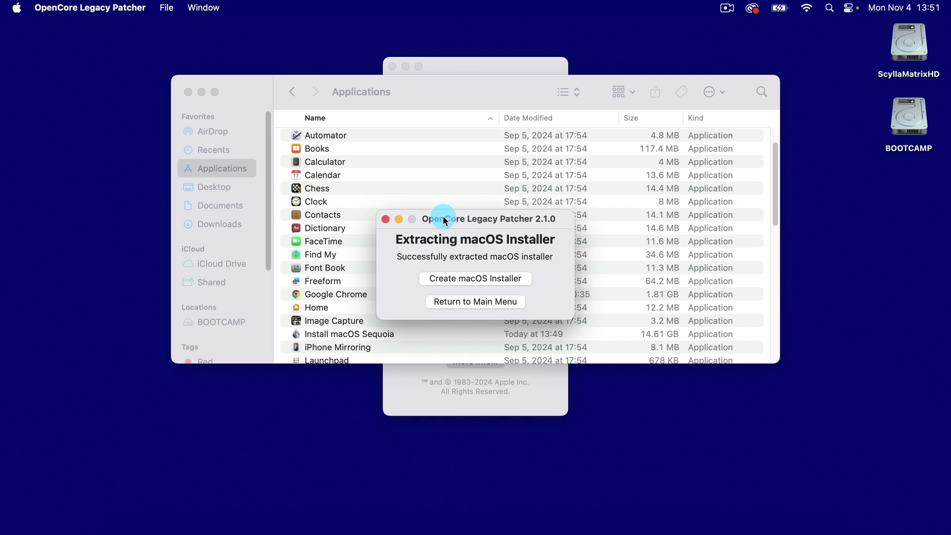
pyautogui.click(99, 7)
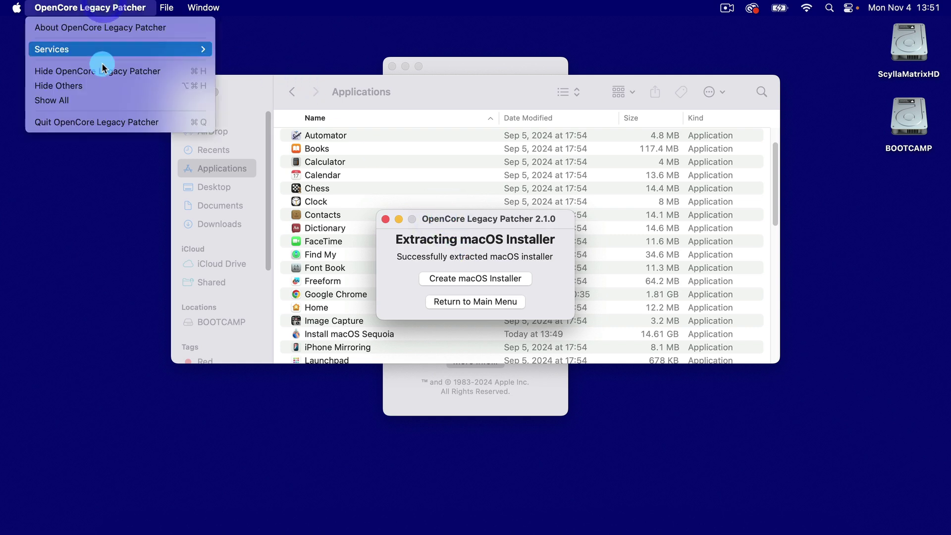
pyautogui.click(109, 123)
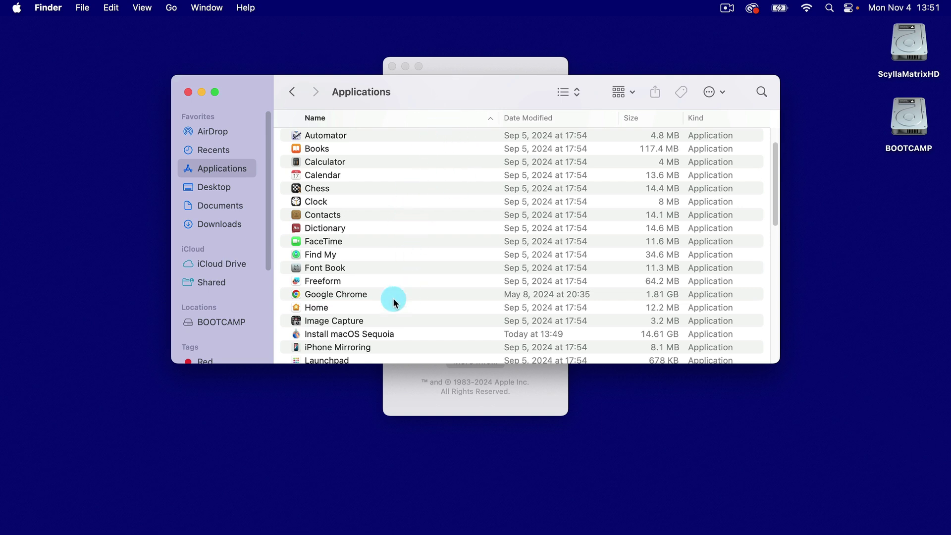
# Step: Open Install macOS Sequoia from the Applications list
pyautogui.click(417, 335)
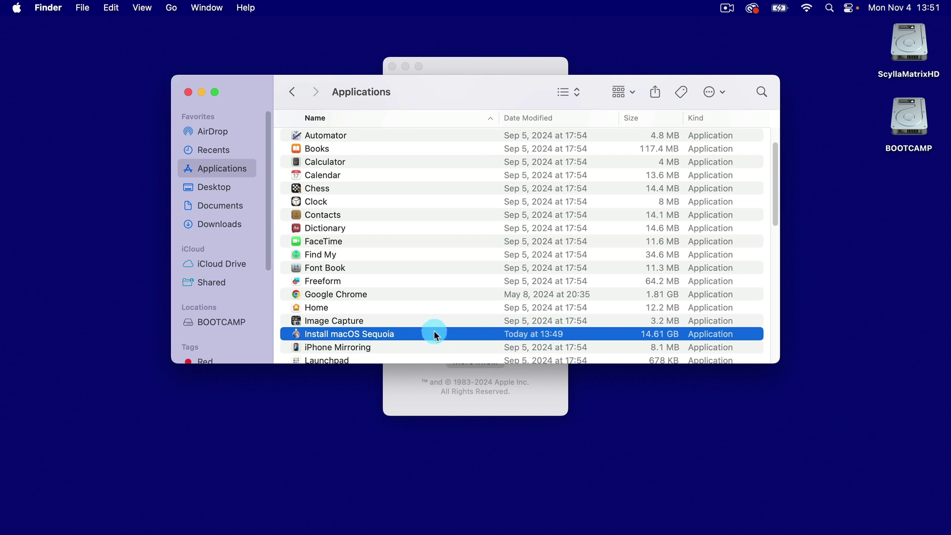
pyautogui.doubleClick(423, 331)
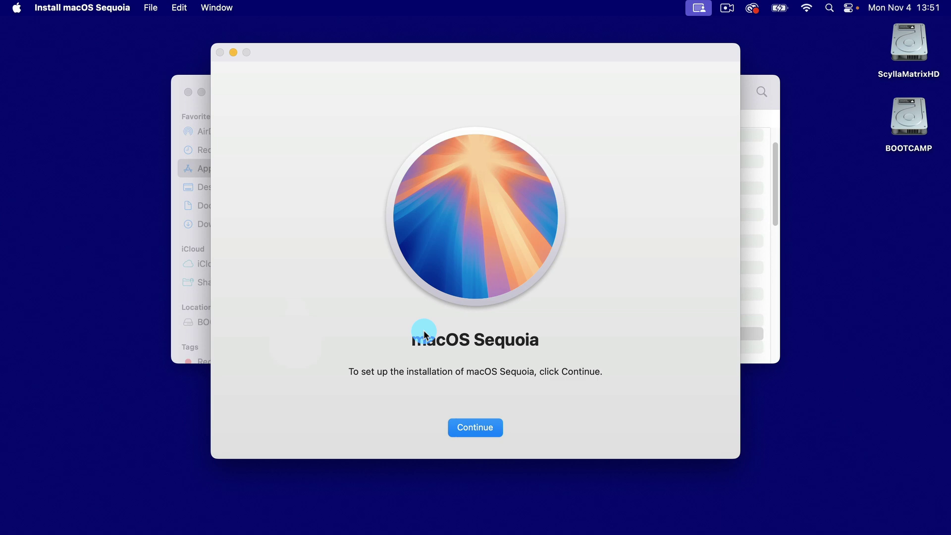
# Step: Accept the licence, target ScyllaMatrixHD, and authorise the install with the admin password
pyautogui.click(485, 433)
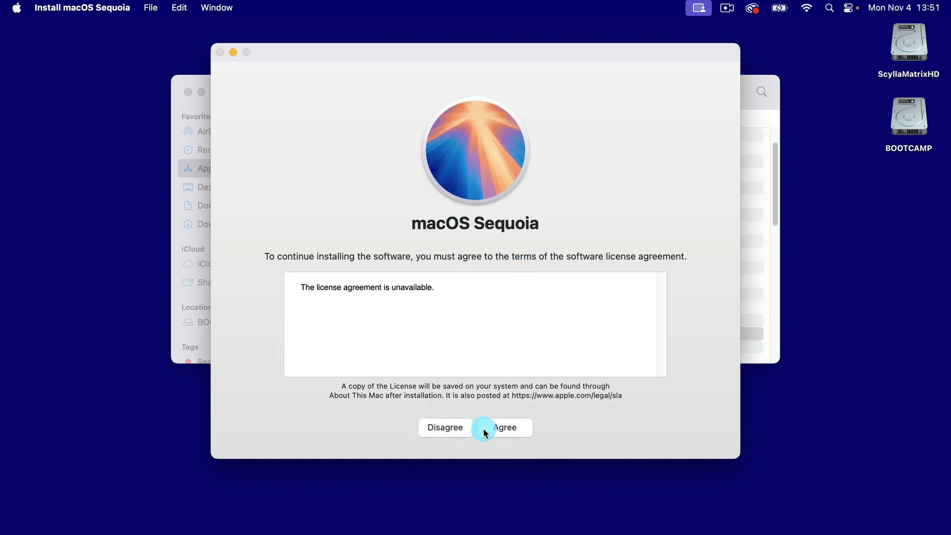
pyautogui.click(506, 428)
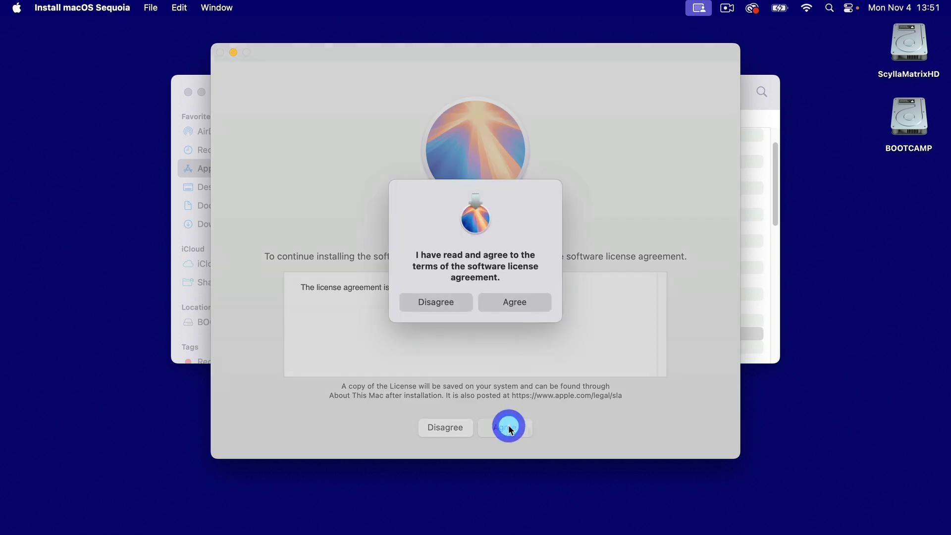
pyautogui.click(542, 301)
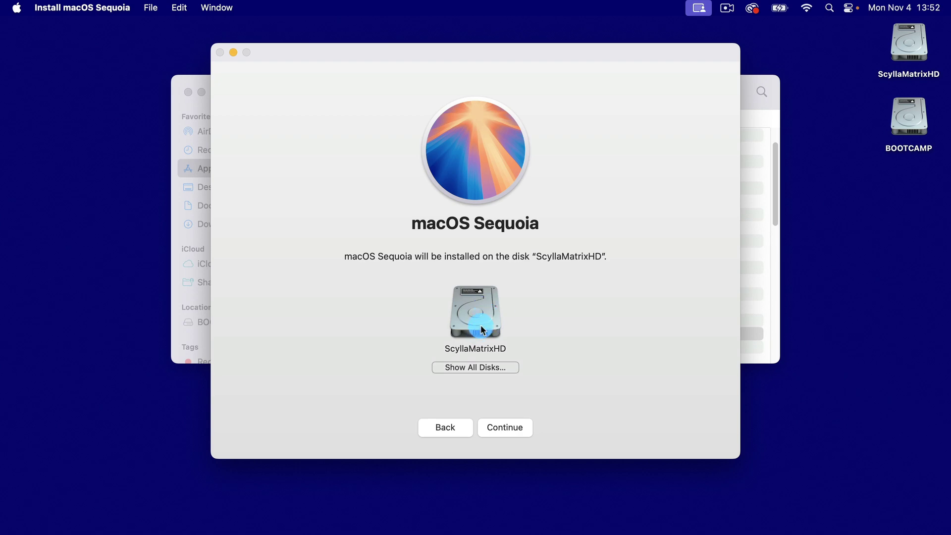
pyautogui.click(520, 427)
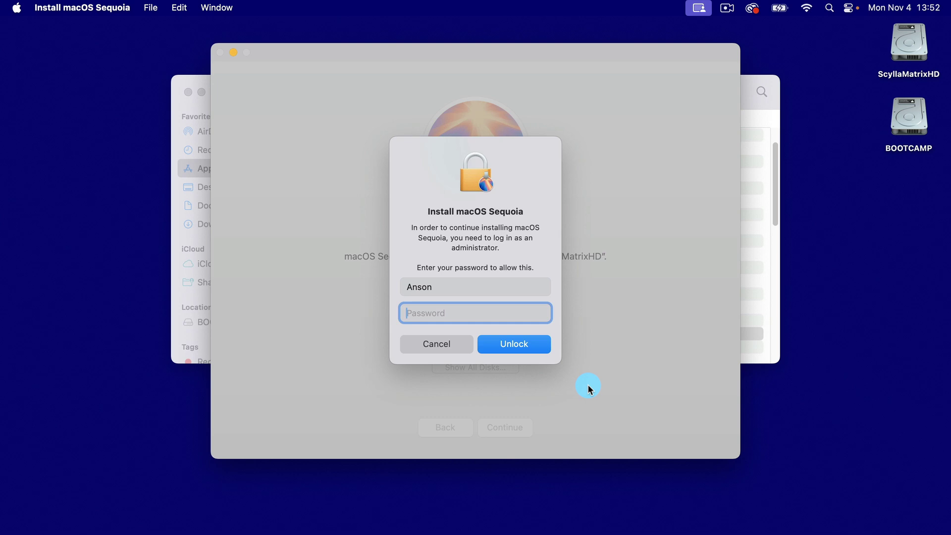
pyautogui.write('********')
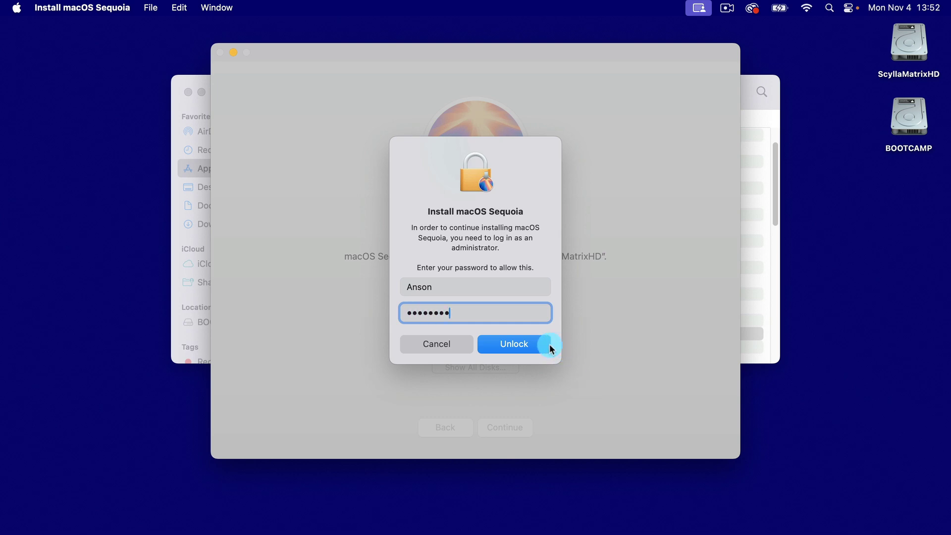
pyautogui.click(538, 345)
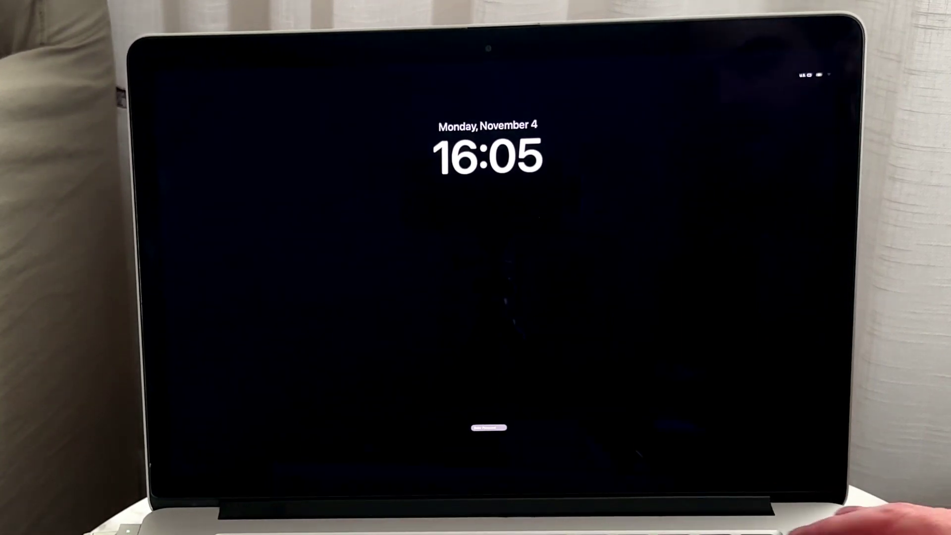
# Step: Enter the account password at the macOS lock screen
pyautogui.write('a')
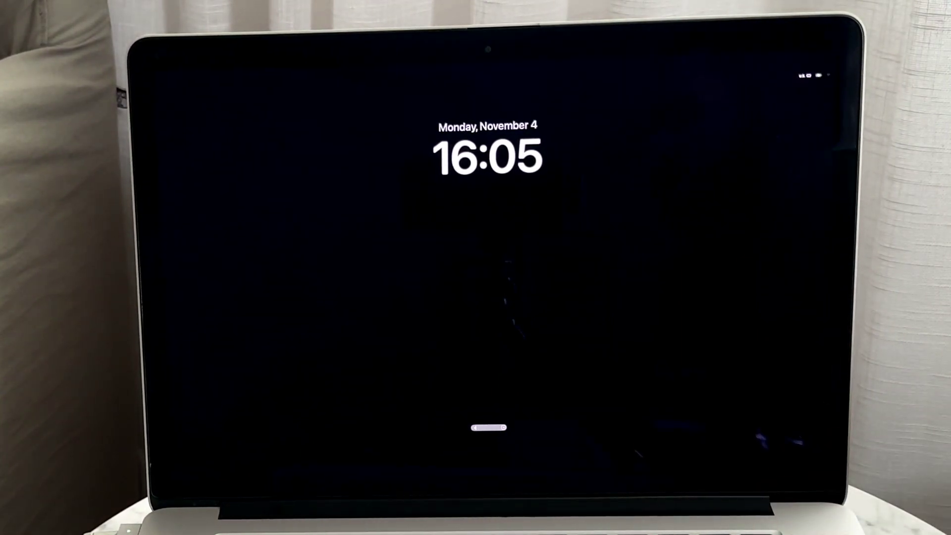
pyautogui.write('aaa')
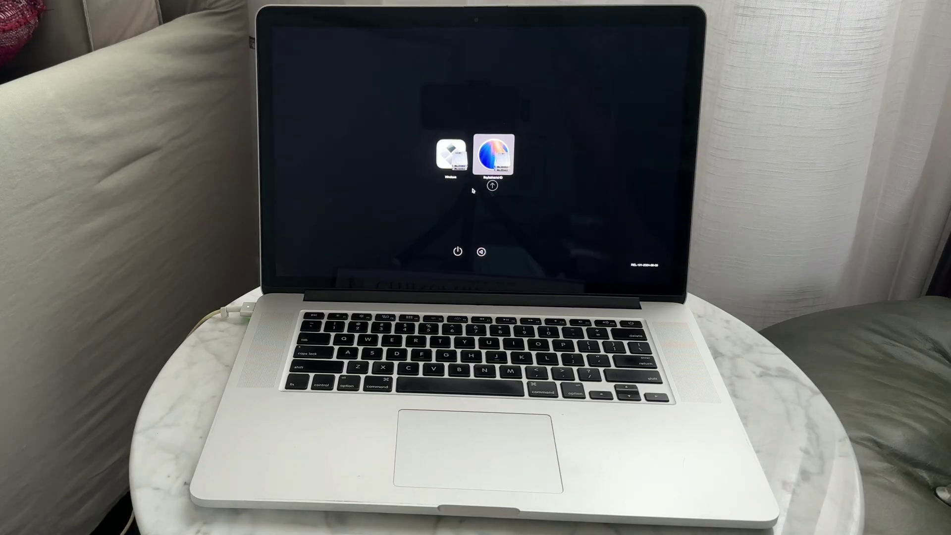
# Step: Boot the selected ScyllaMatrixHD volume from the OpenCore picker
pyautogui.press('Return')
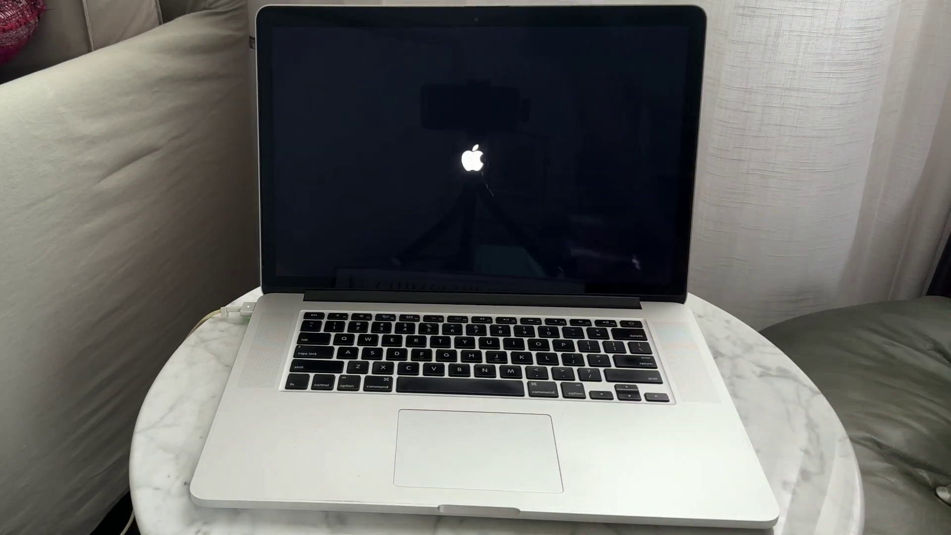